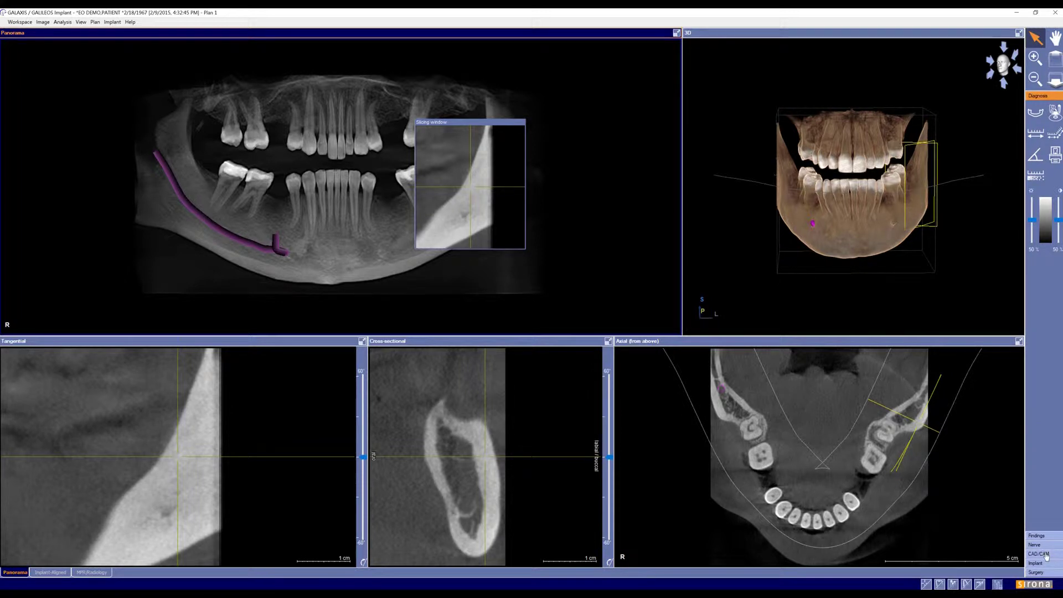
Open the Import and Register CAD/CAM Data wizard from the CAD/CAM tool set.
click(1039, 554)
click(1032, 217)
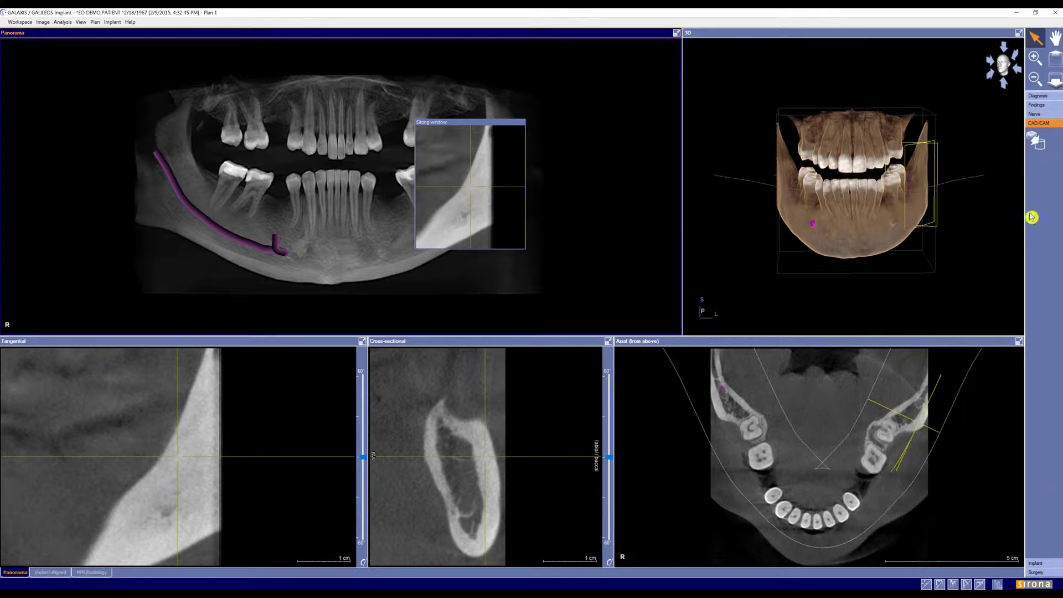
click(1037, 145)
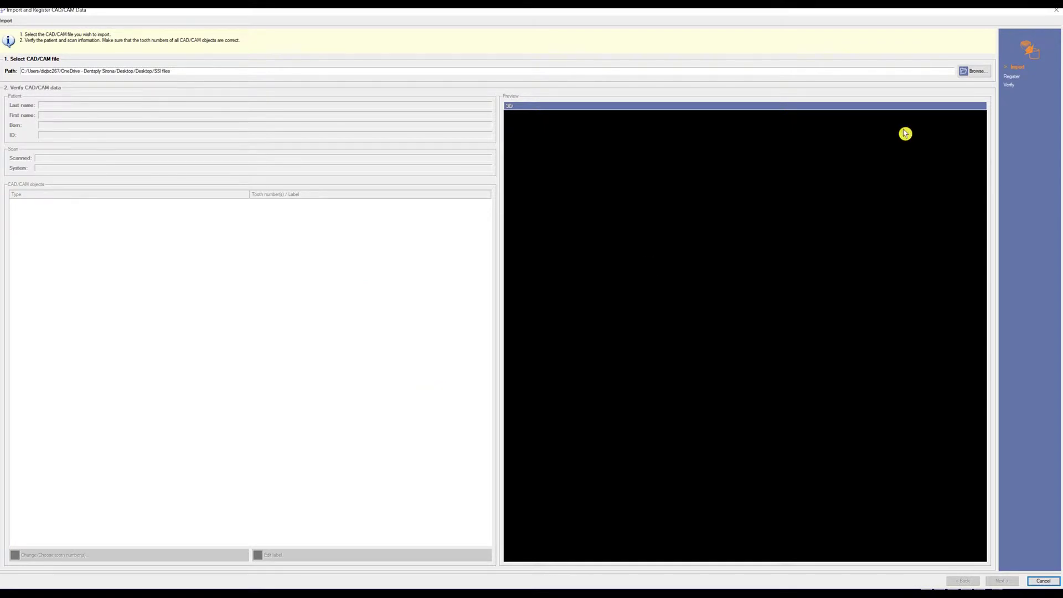
Load #4.ssi, inspect its tooth 4 restoration in the 3D preview, and advance to Register.
click(978, 73)
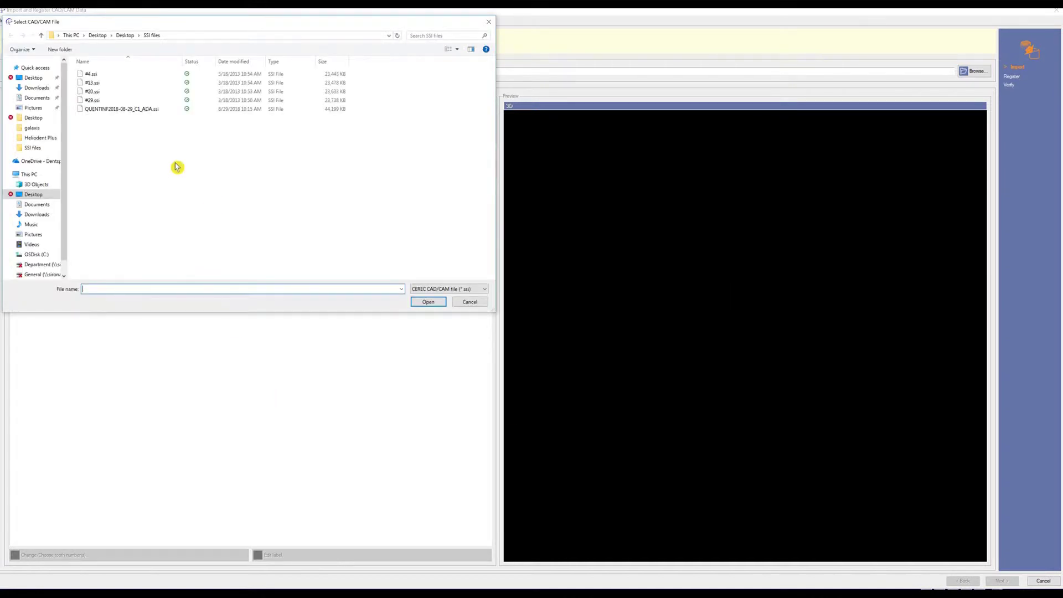
double_click(112, 75)
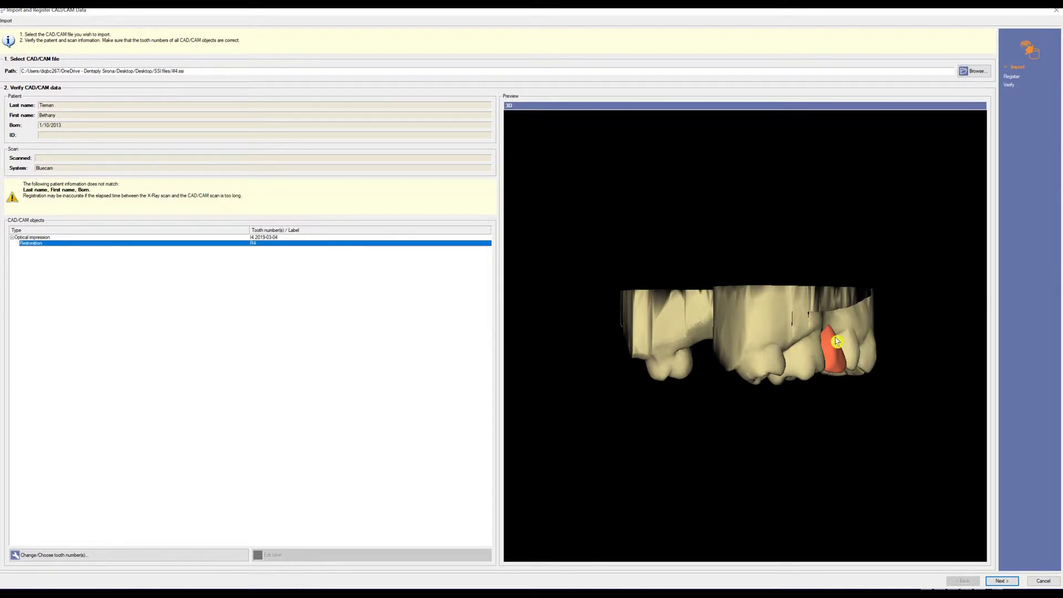
drag(855, 339, 738, 387)
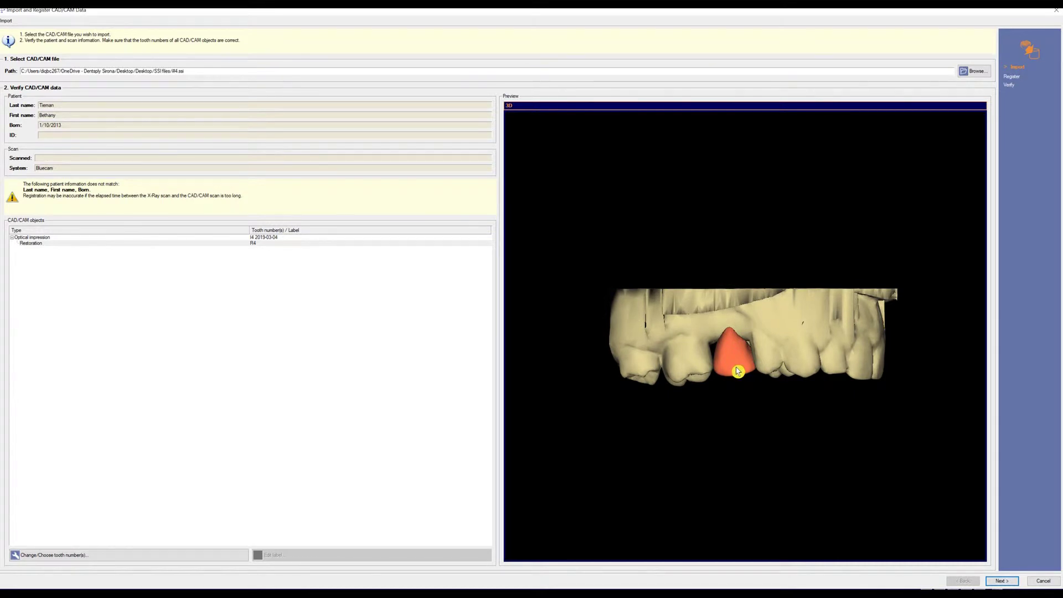
click(1009, 582)
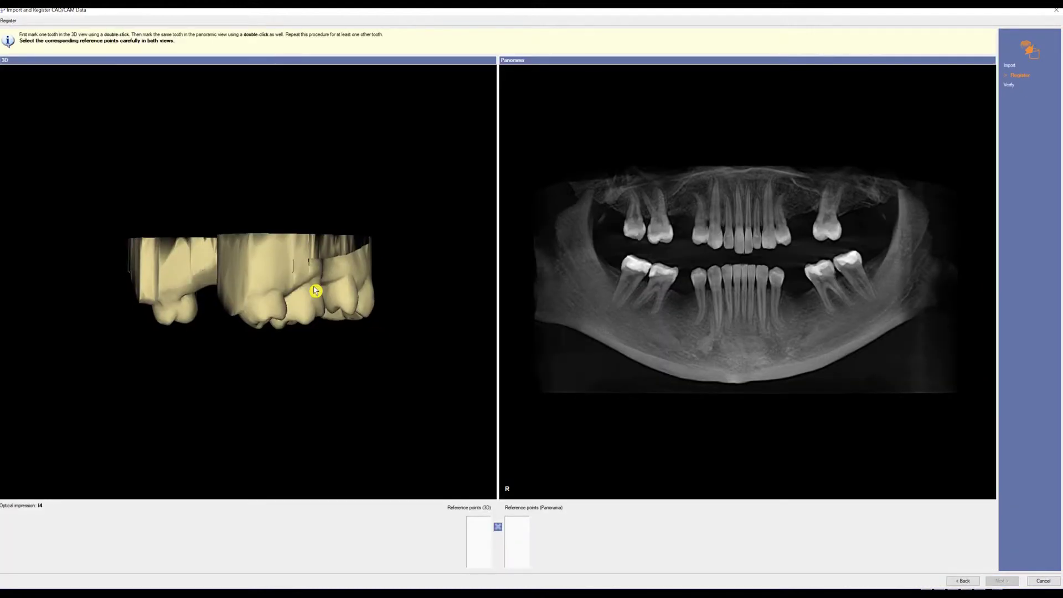
Turn the impression frontal and pair reference points 1–3 on matching teeth in impression and panorama.
drag(353, 280, 78, 266)
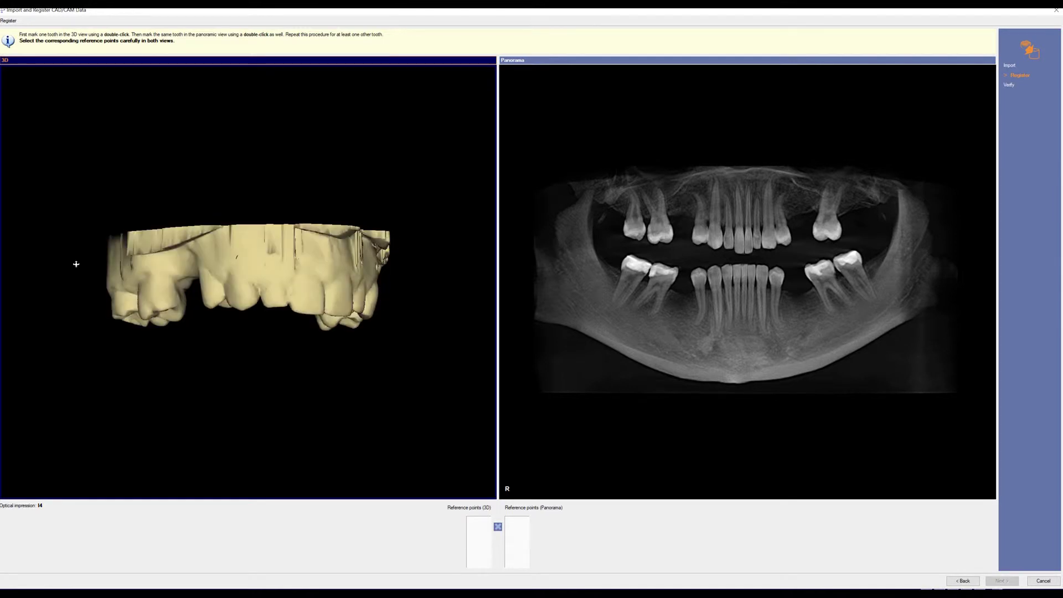
double_click(162, 297)
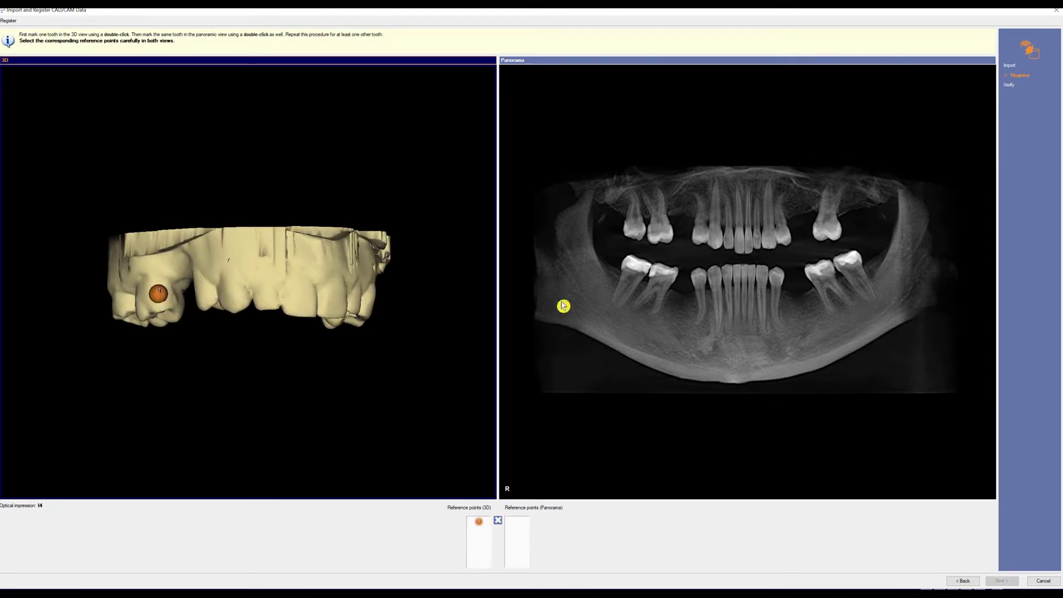
double_click(666, 232)
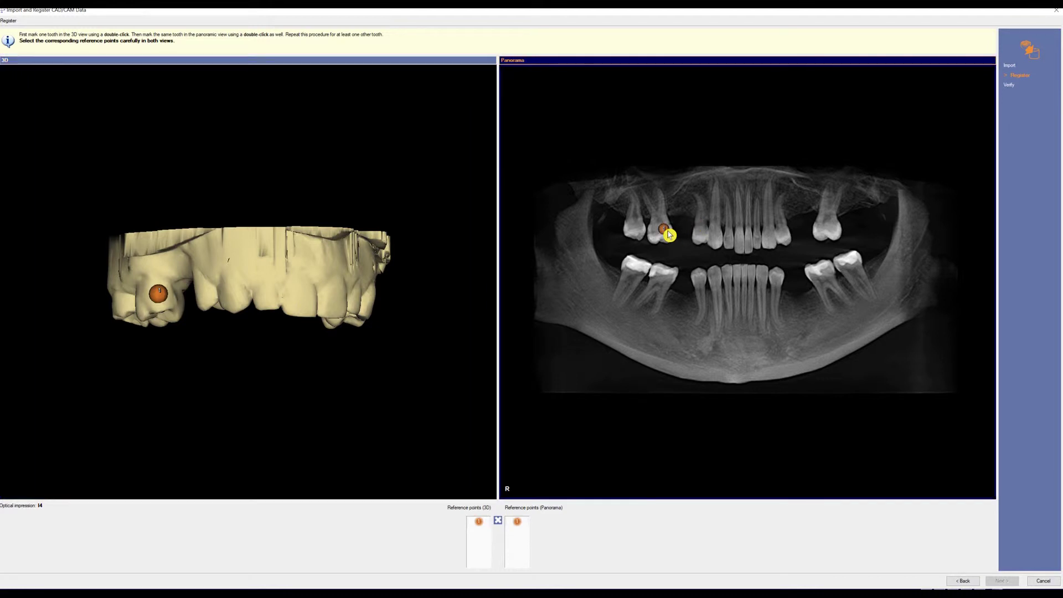
double_click(205, 297)
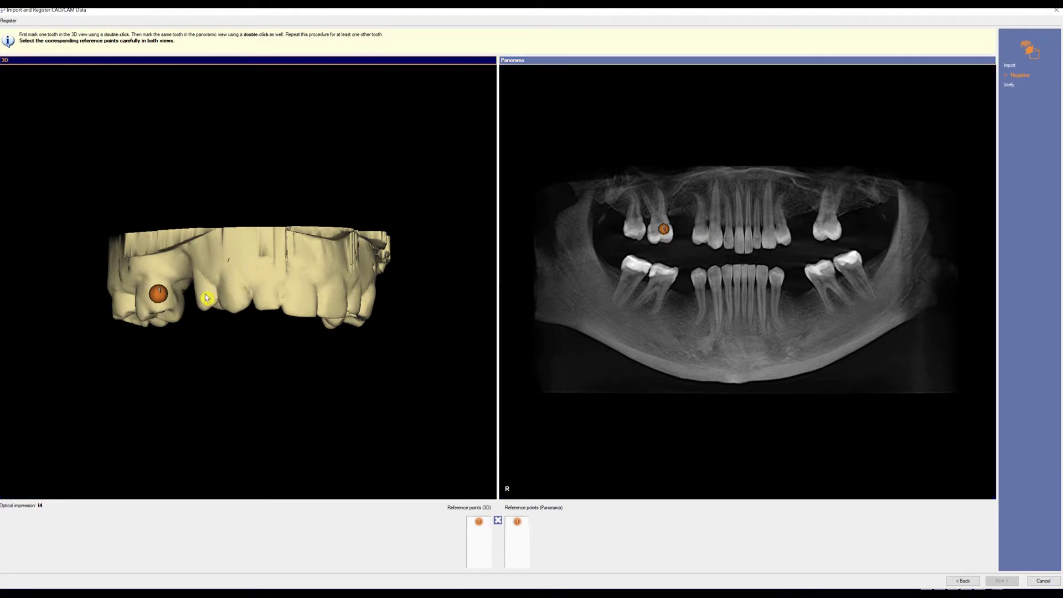
double_click(698, 233)
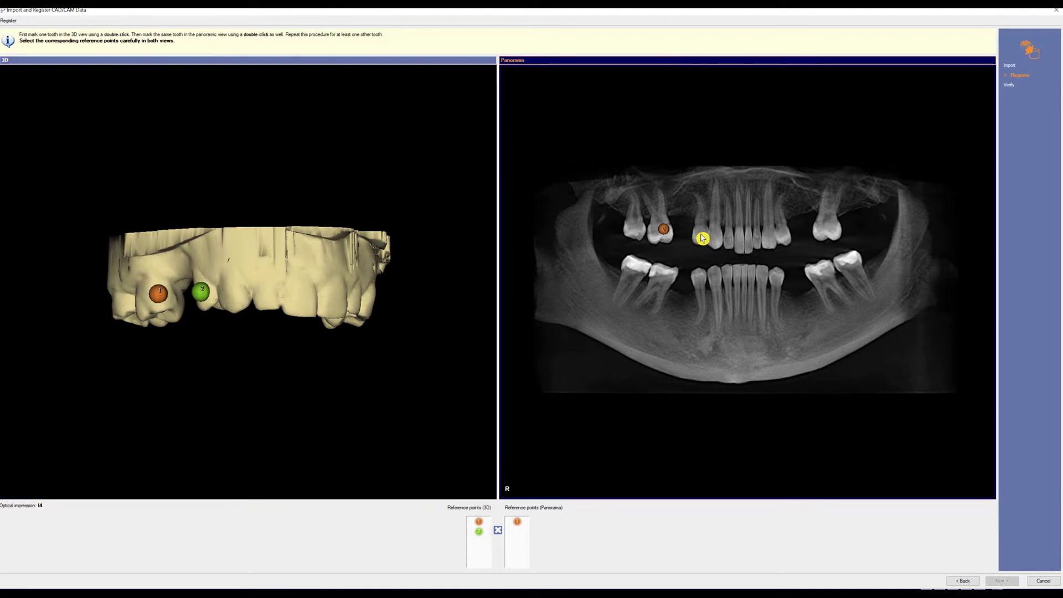
double_click(298, 302)
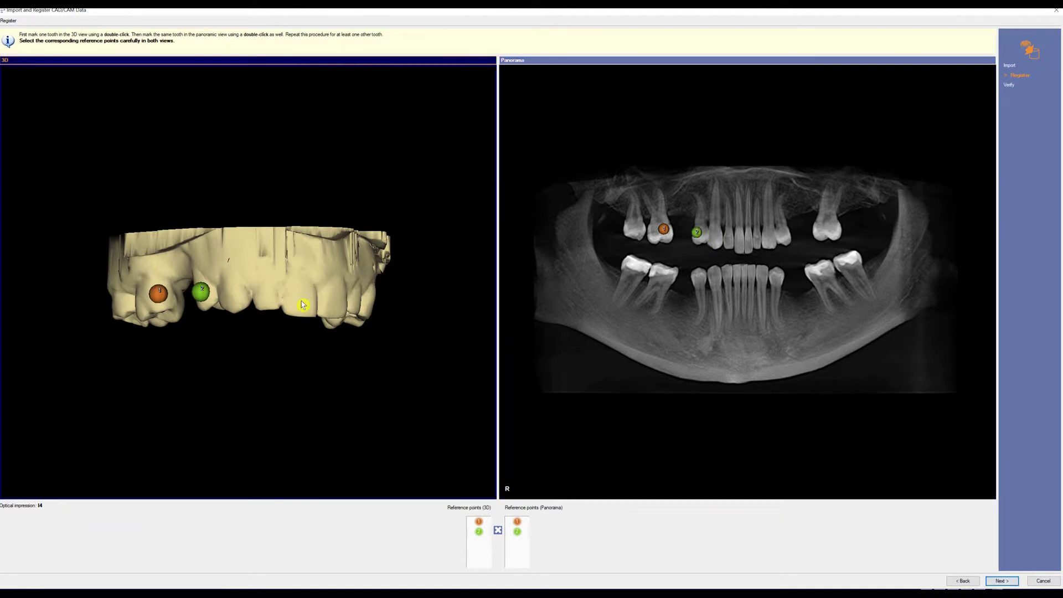
double_click(744, 248)
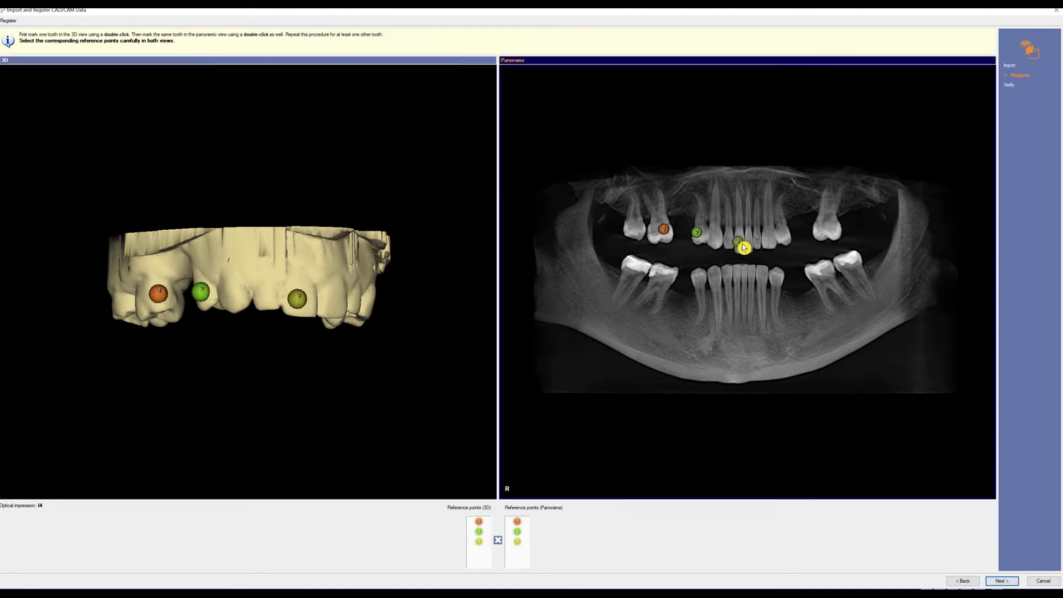
Register the impression to the X-ray, reach the Verify step, and nudge the outline onto the bone.
click(1007, 582)
click(1002, 581)
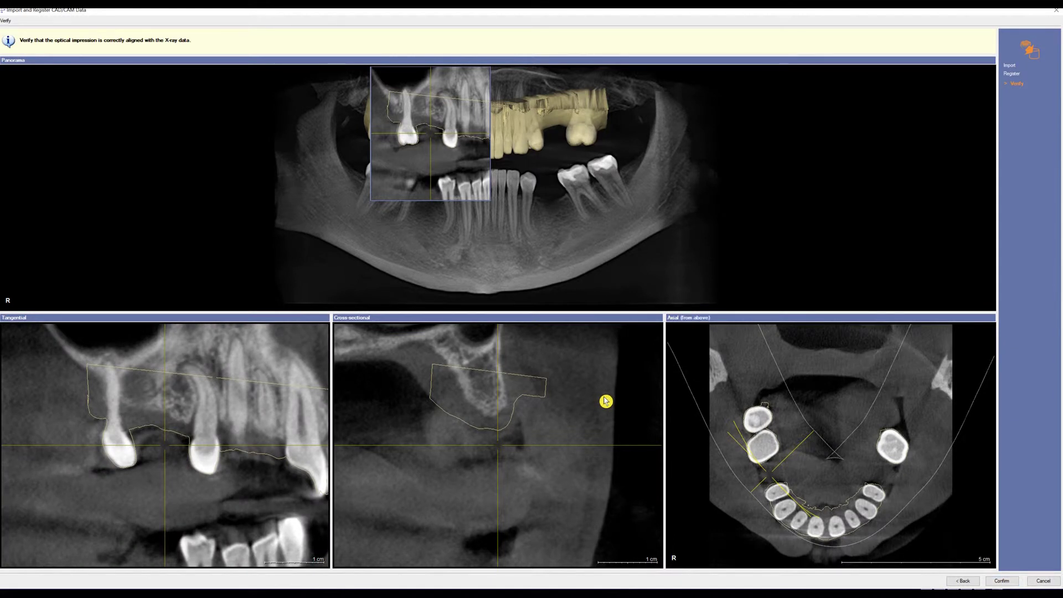
click(649, 176)
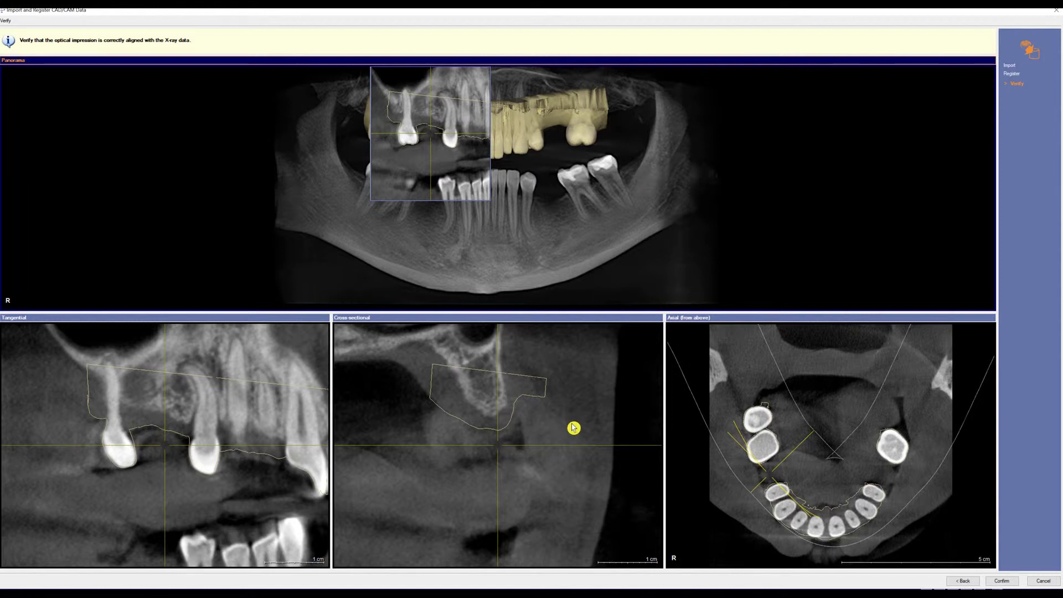
drag(572, 420, 572, 387)
Step through cross-sectional slices along the upper arch, checking impression alignment.
scroll(572, 387, down, 4)
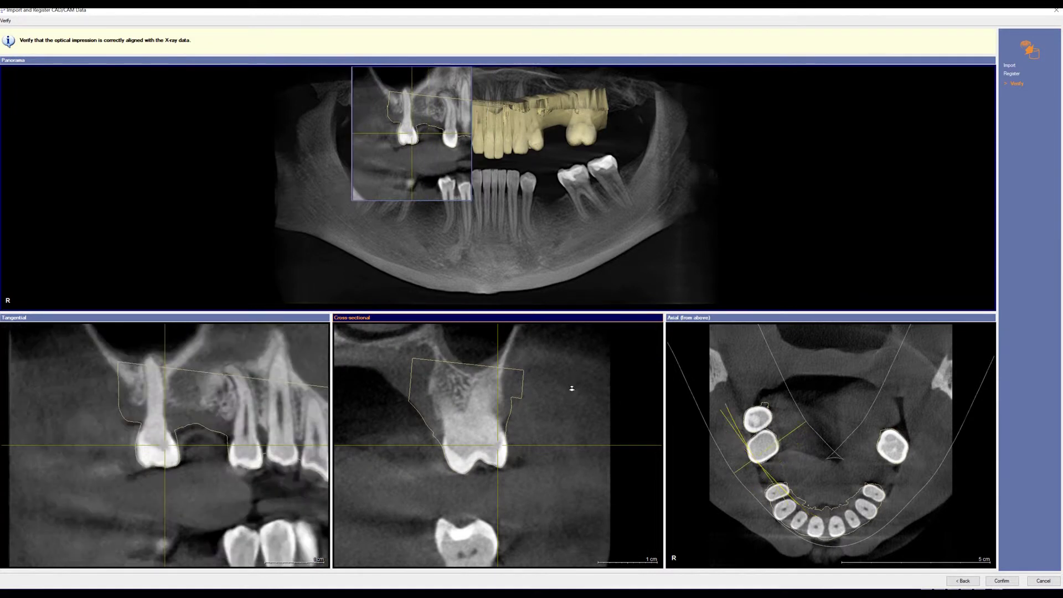
scroll(572, 404, up, 2)
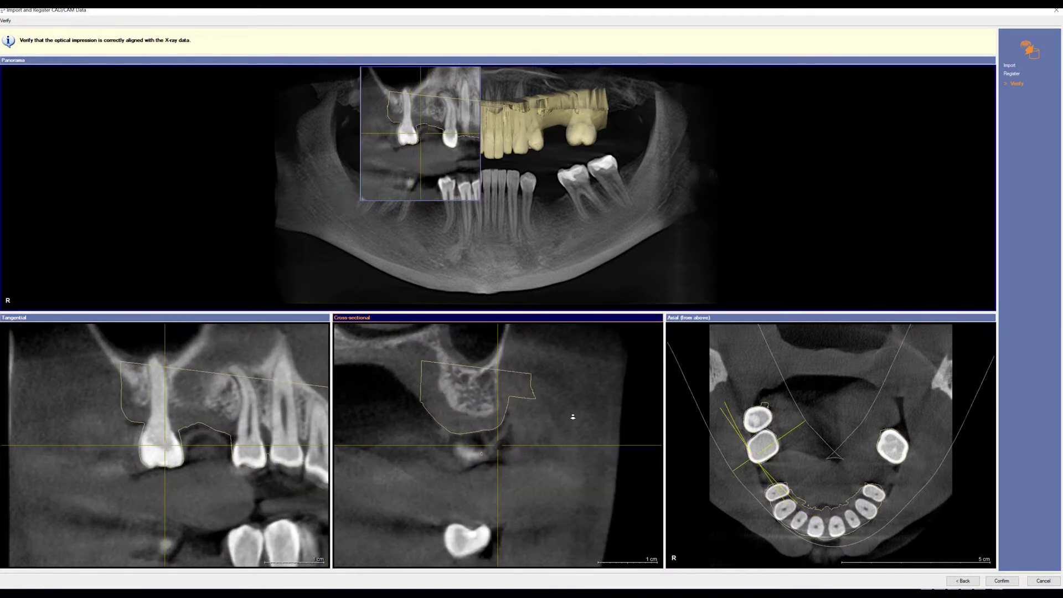
scroll(572, 412, down, 1)
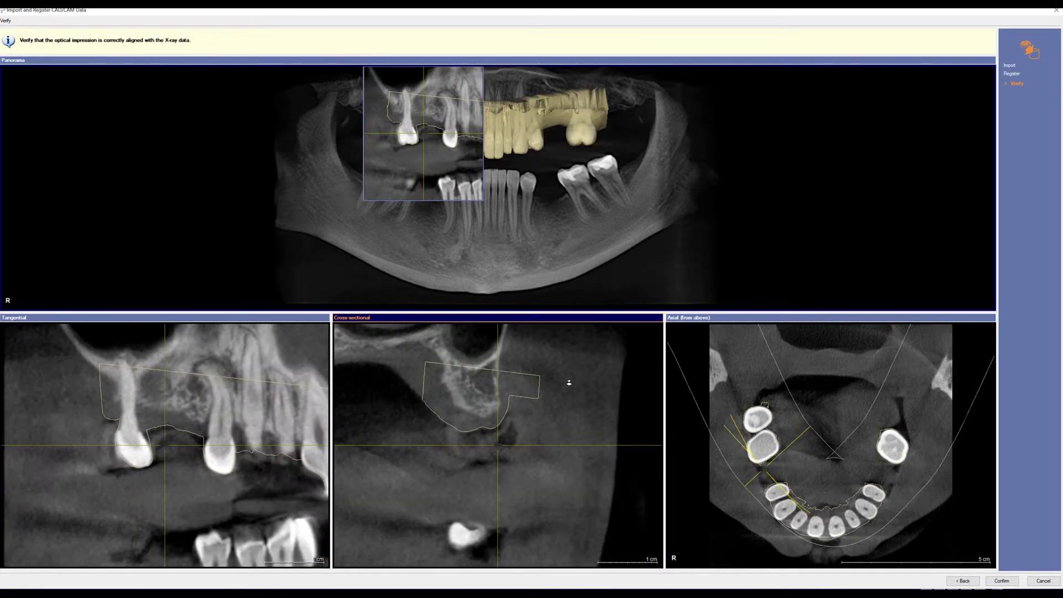
scroll(569, 387, down, 1)
scroll(568, 373, down, 1)
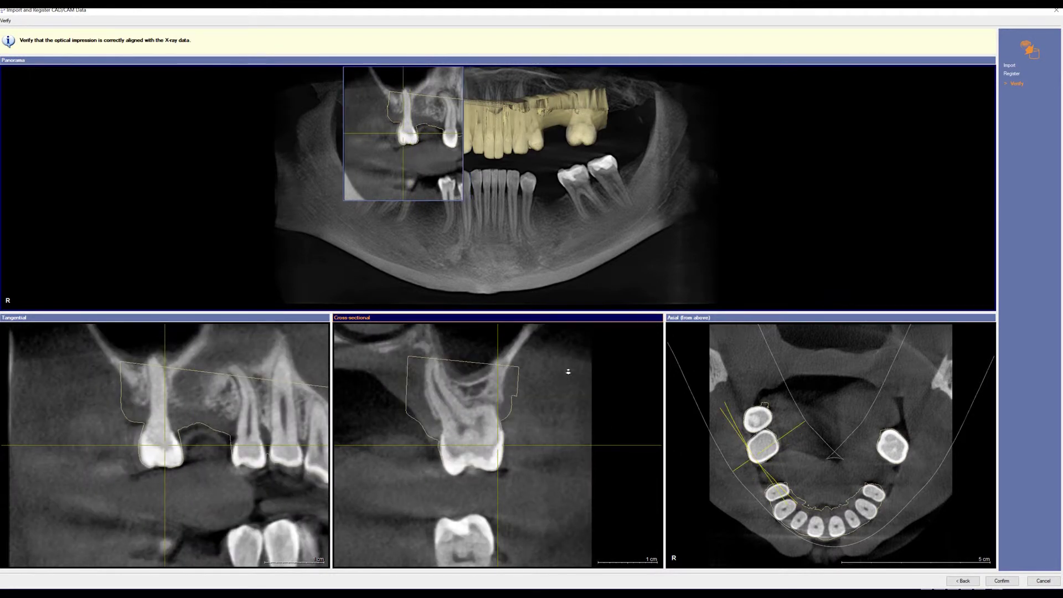
scroll(566, 375, down, 1)
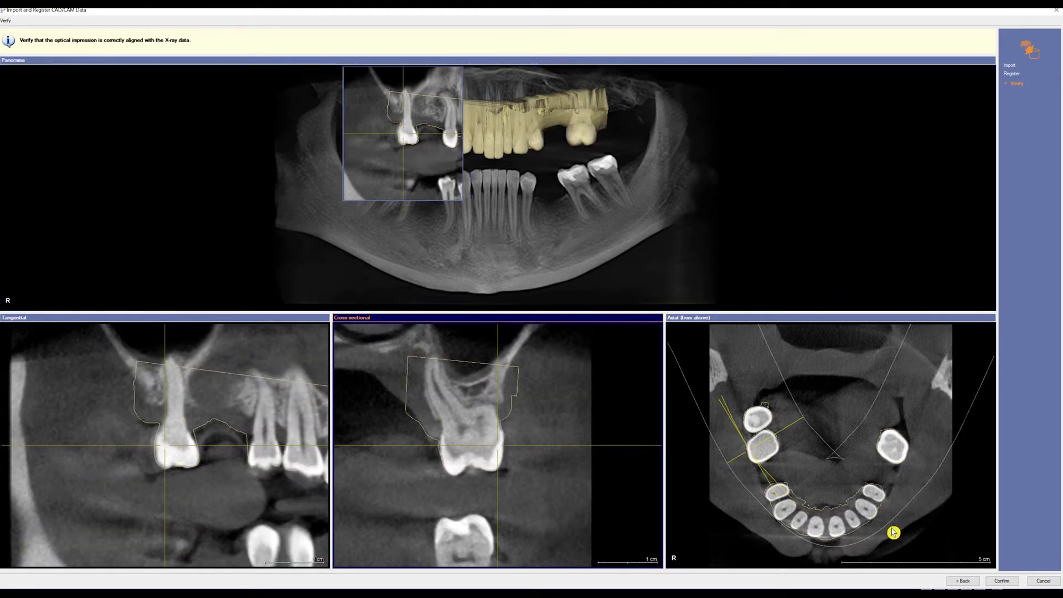
Confirm the registration, shift the slicing window to the patient's left, and enter implant planning.
click(1008, 581)
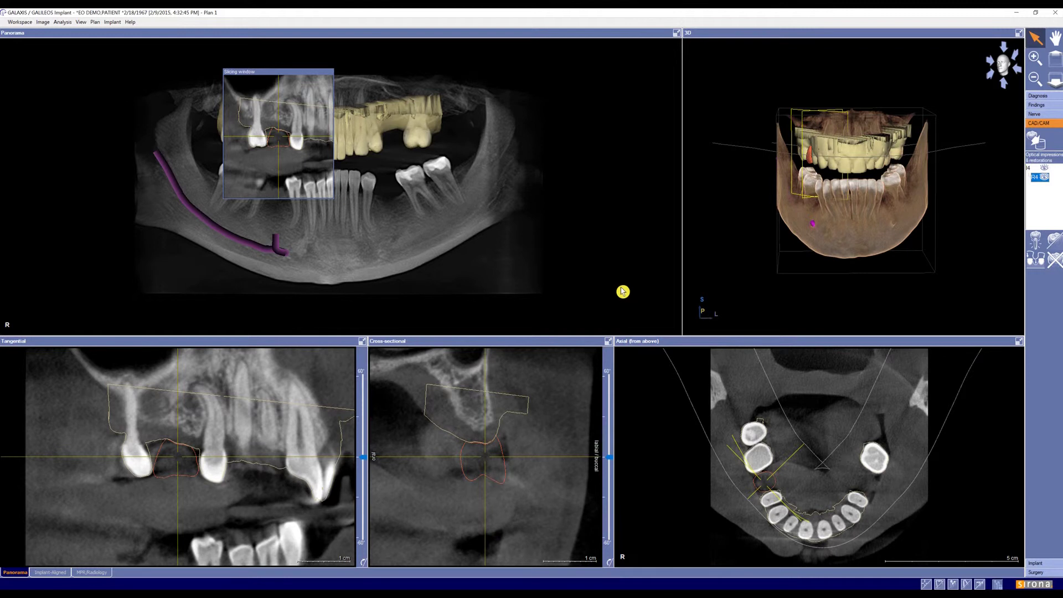
click(503, 154)
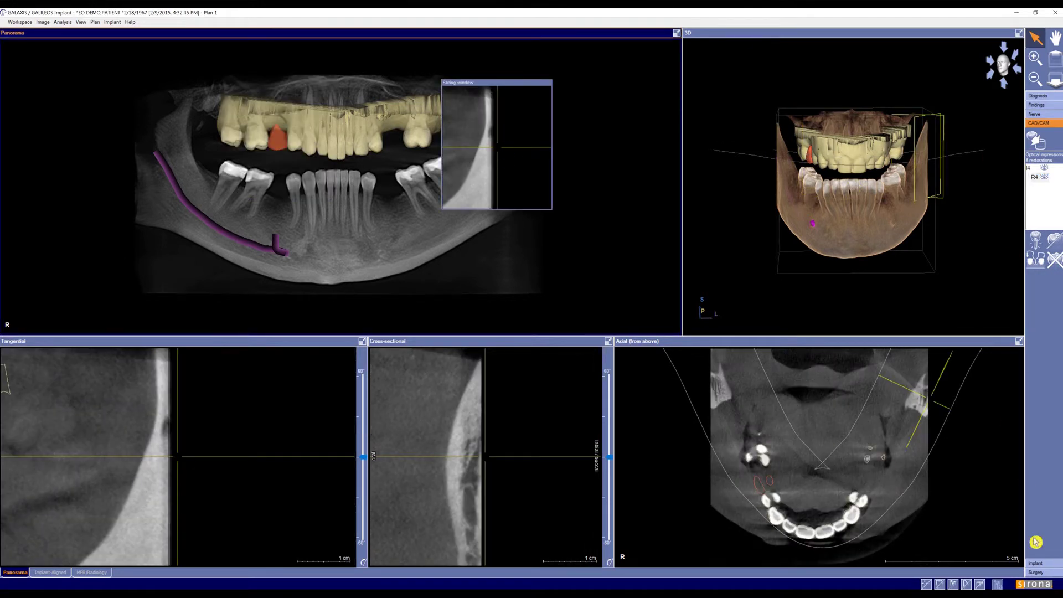
click(1039, 564)
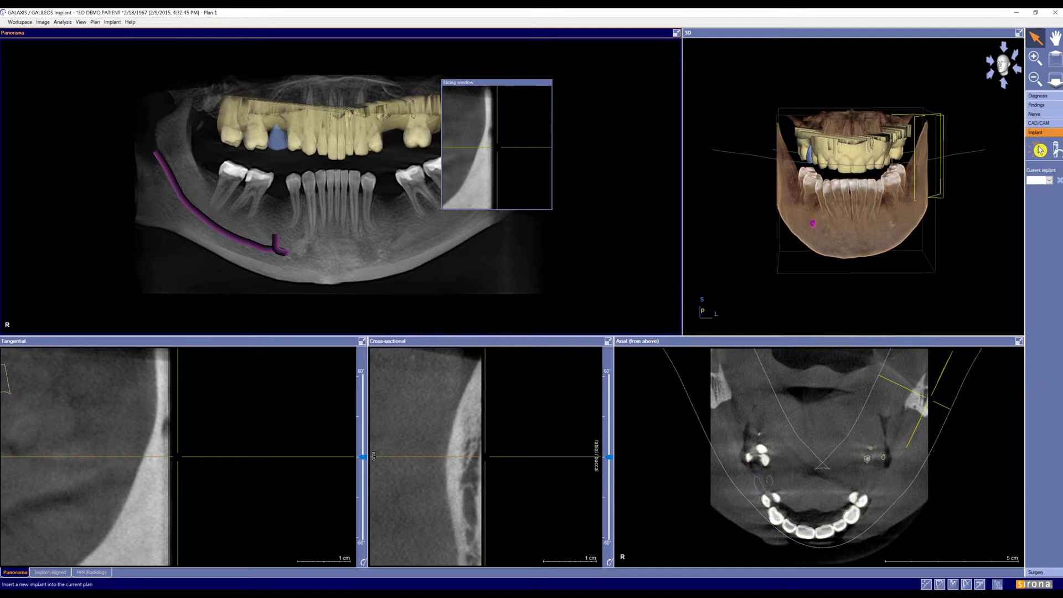
Insert a 3.8/3.8 × 9.0 mm BioHorizons Tapered Internal Laser-Lok implant at upper tooth 4.
click(1039, 149)
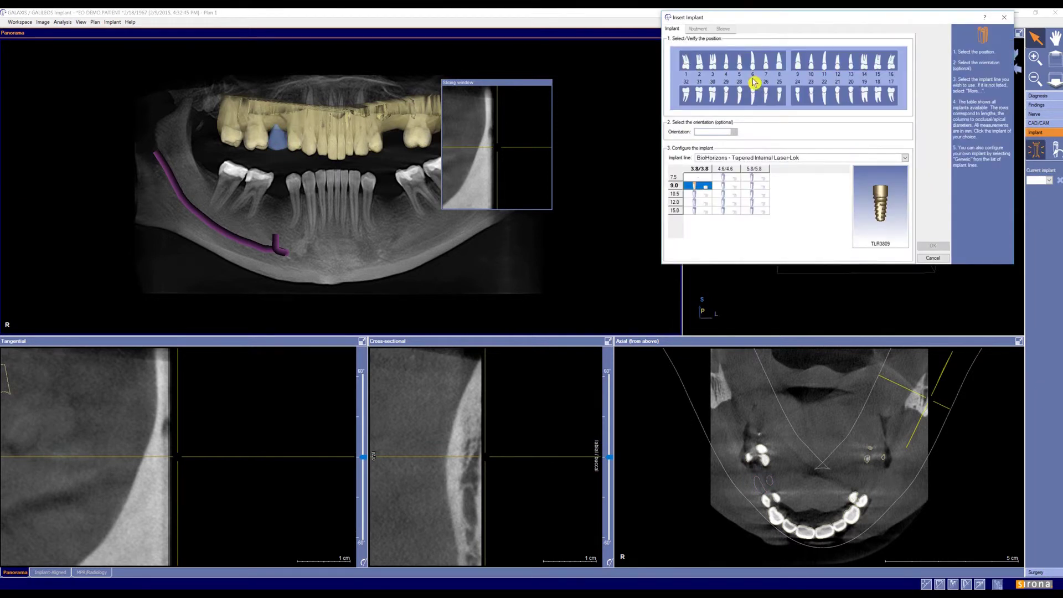
click(726, 62)
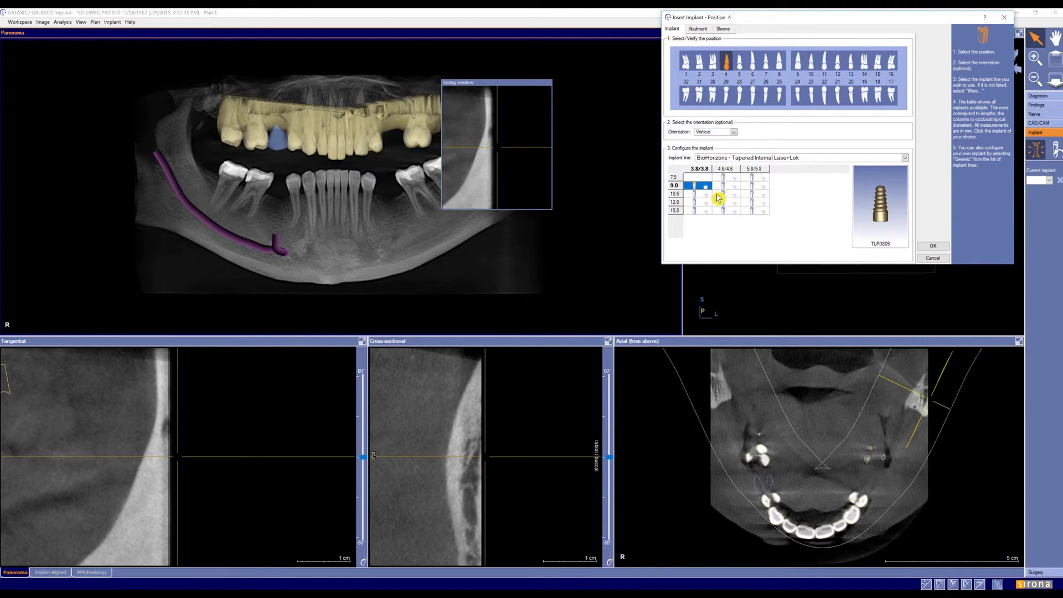
click(944, 247)
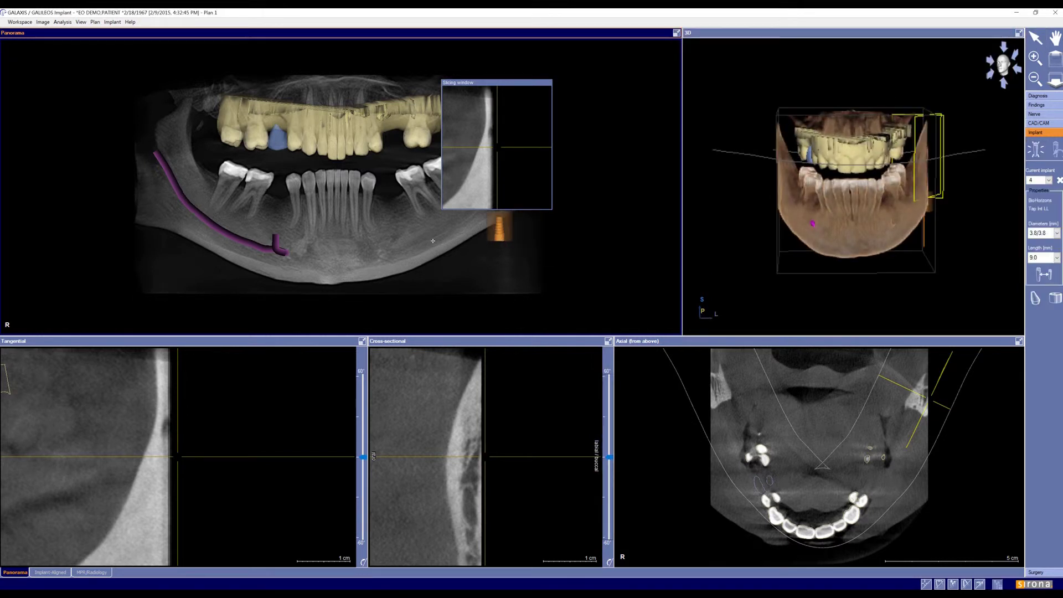
In implant-aligned views, seat implant 4 in the bone beneath the crown and tilt it upright.
click(54, 573)
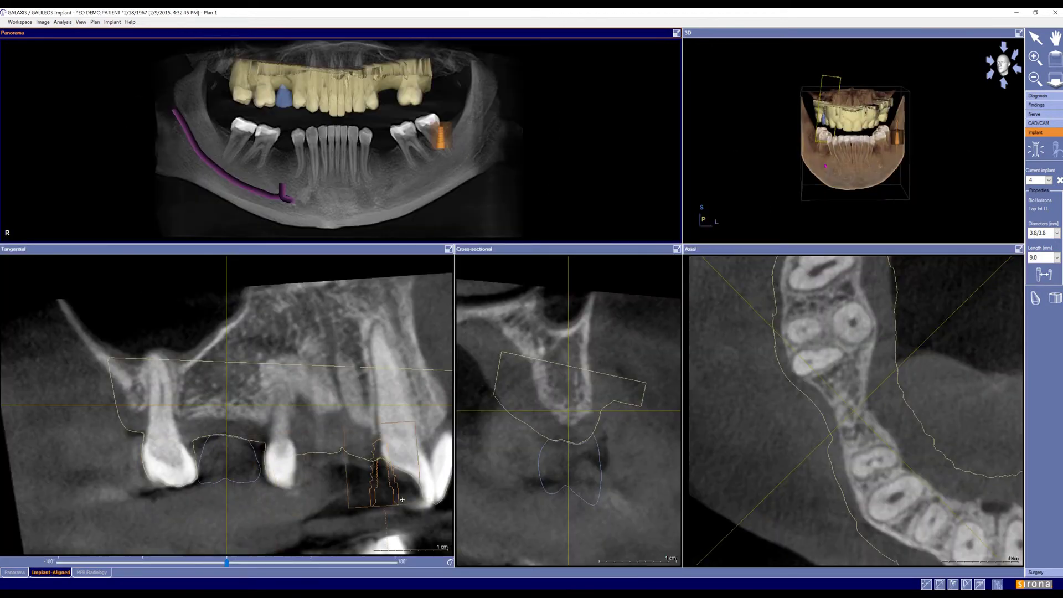
click(570, 414)
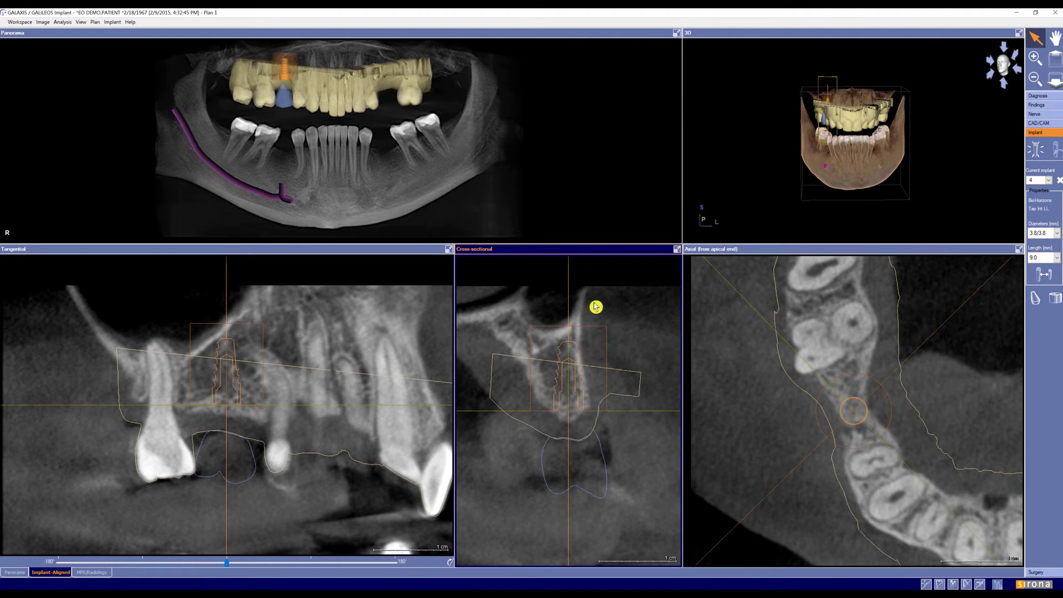
drag(567, 273, 557, 273)
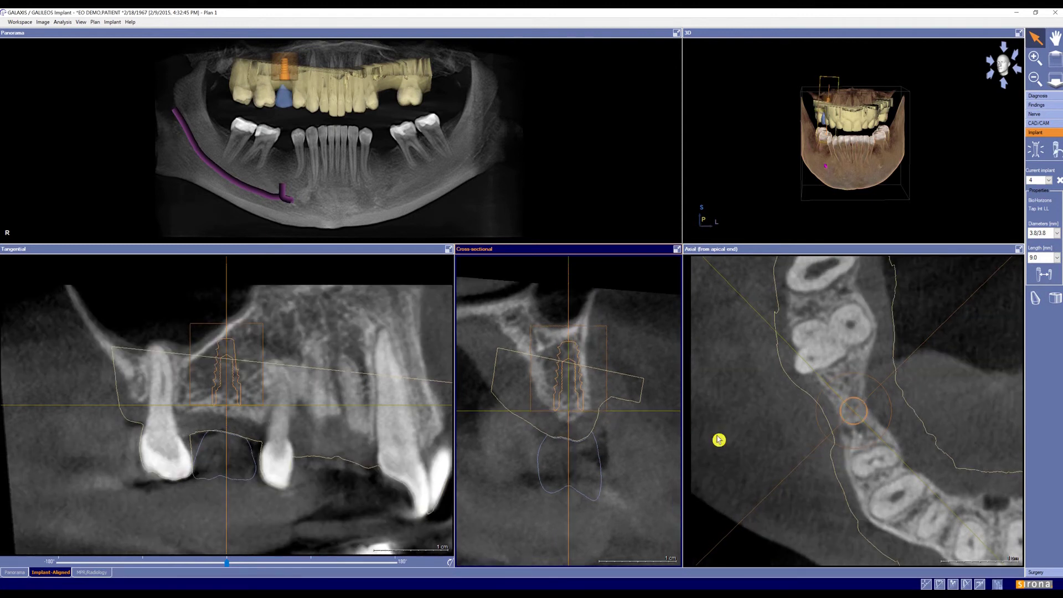
mouse_move(230, 569)
mouse_down()
mouse_move(256, 568)
mouse_move(241, 567)
mouse_up()
drag(242, 567, 245, 568)
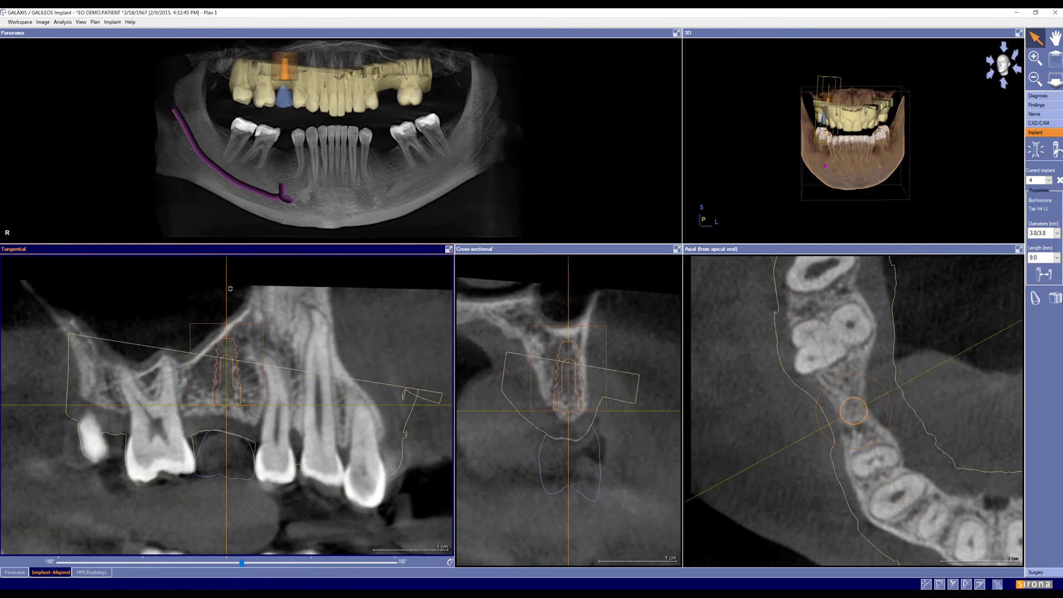
drag(225, 269, 231, 269)
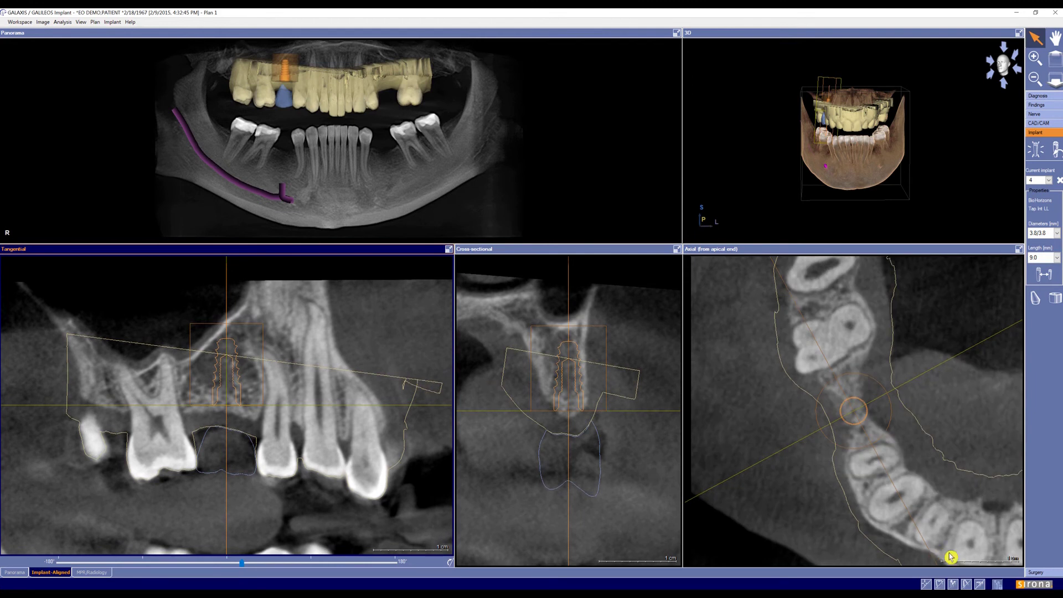
Switch to the Surgery stage and open the Order/Use Surgical Guide options.
click(1051, 574)
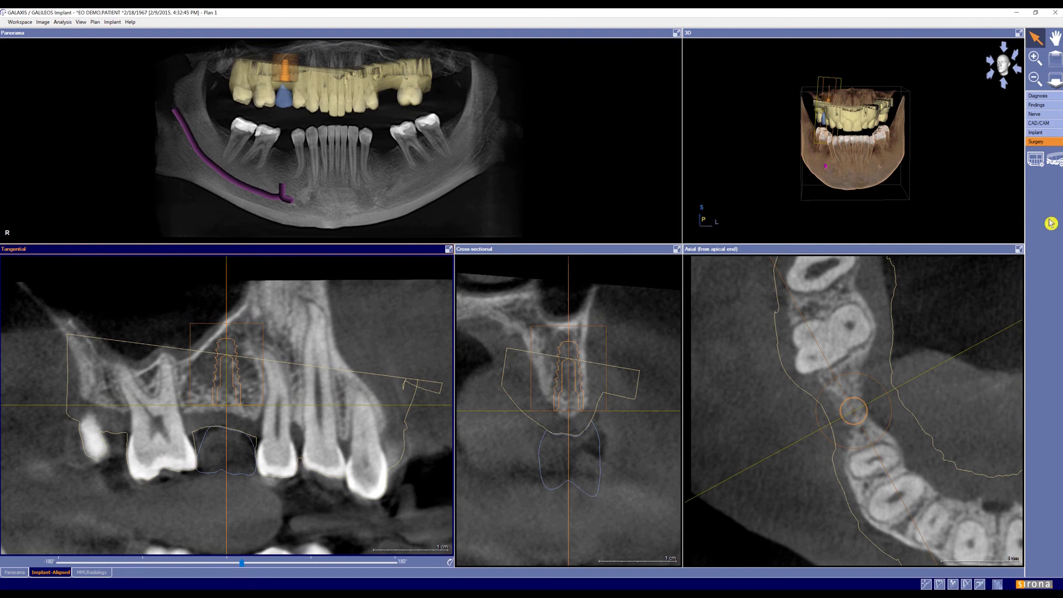
click(1037, 168)
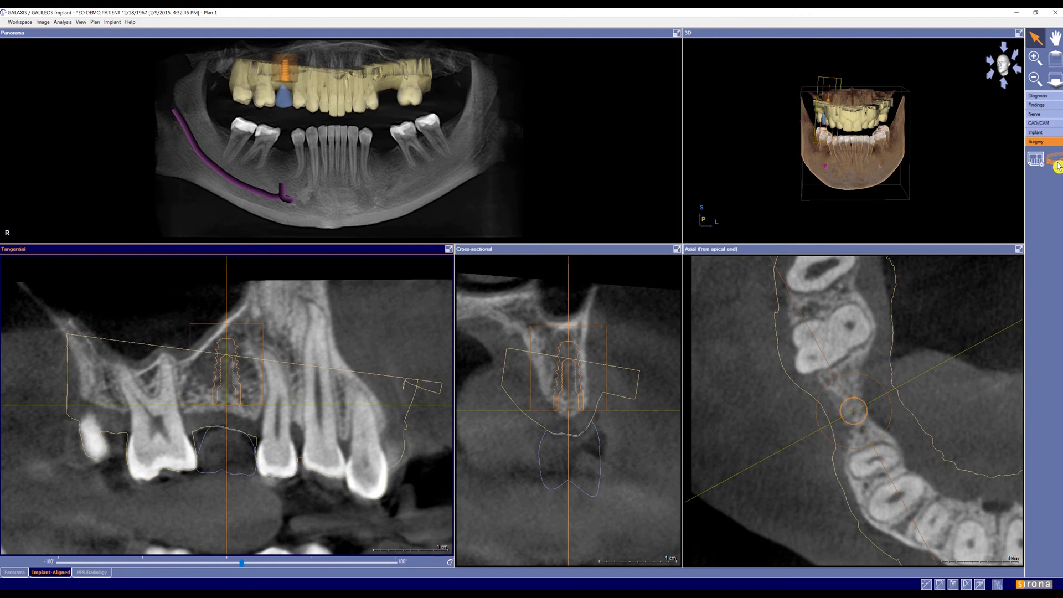